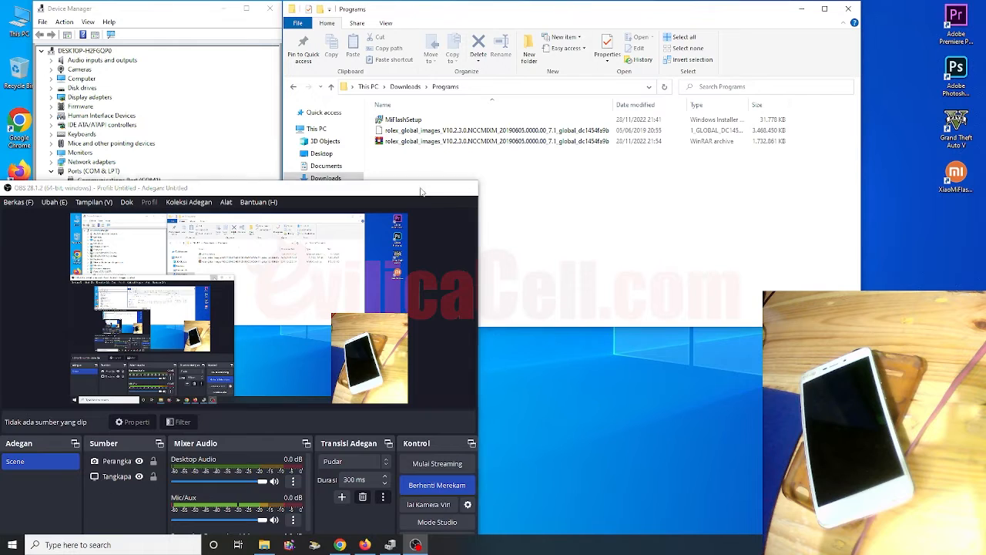
left_click(420, 189)
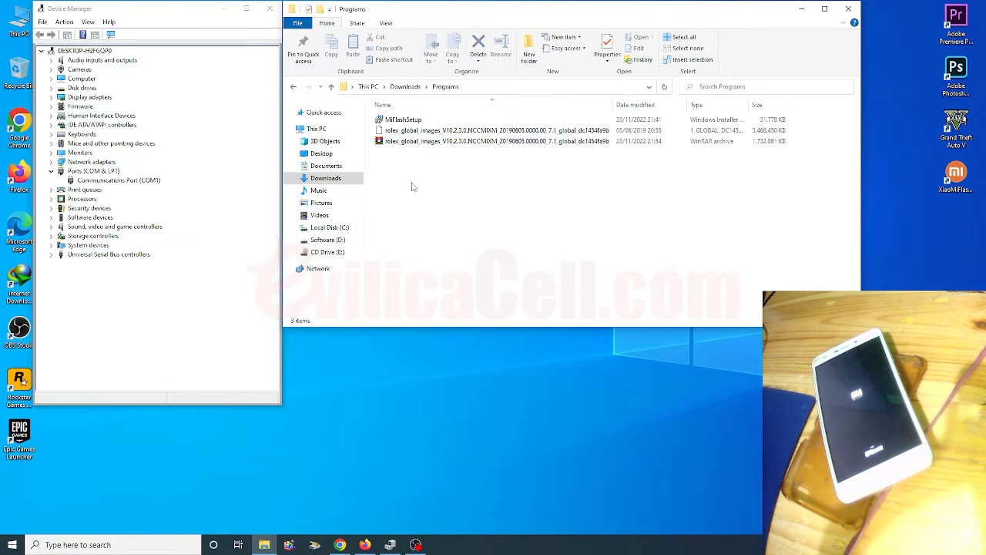
left_click(410, 124)
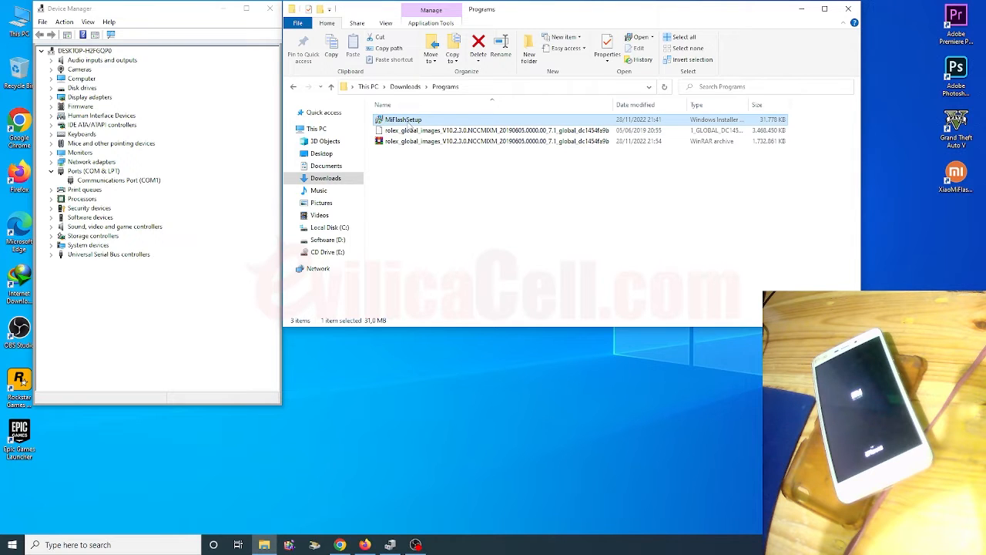
left_click(957, 178)
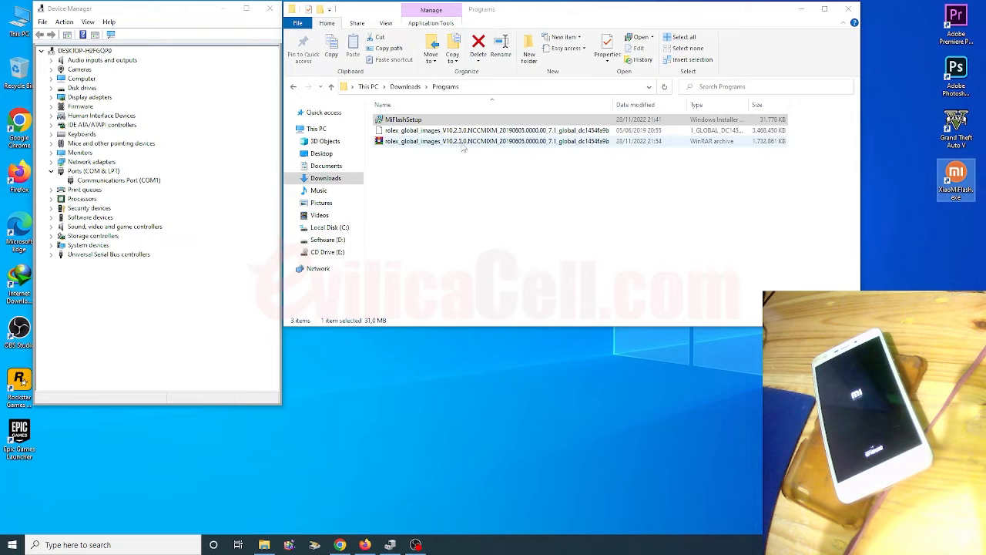
right_click(424, 123)
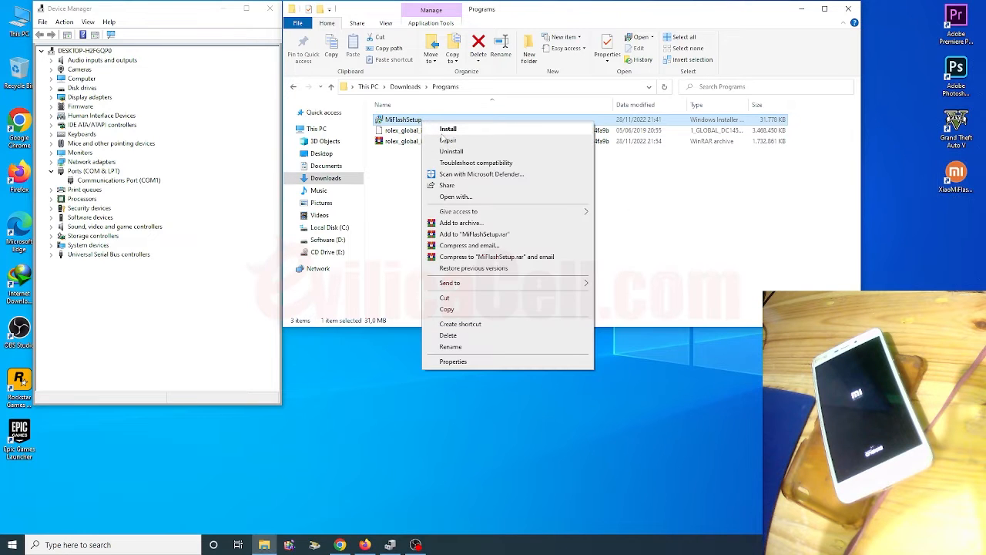
left_click(670, 211)
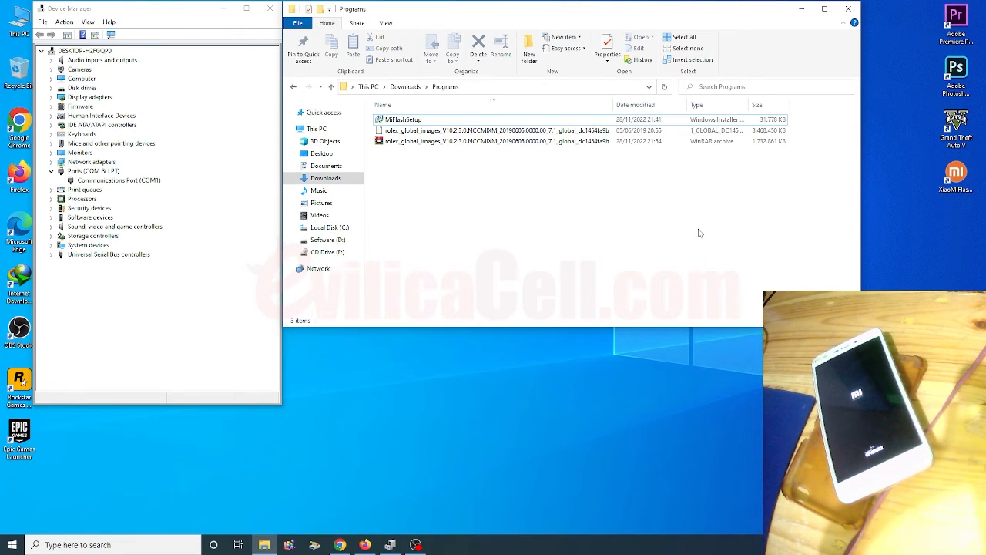
left_click(956, 178)
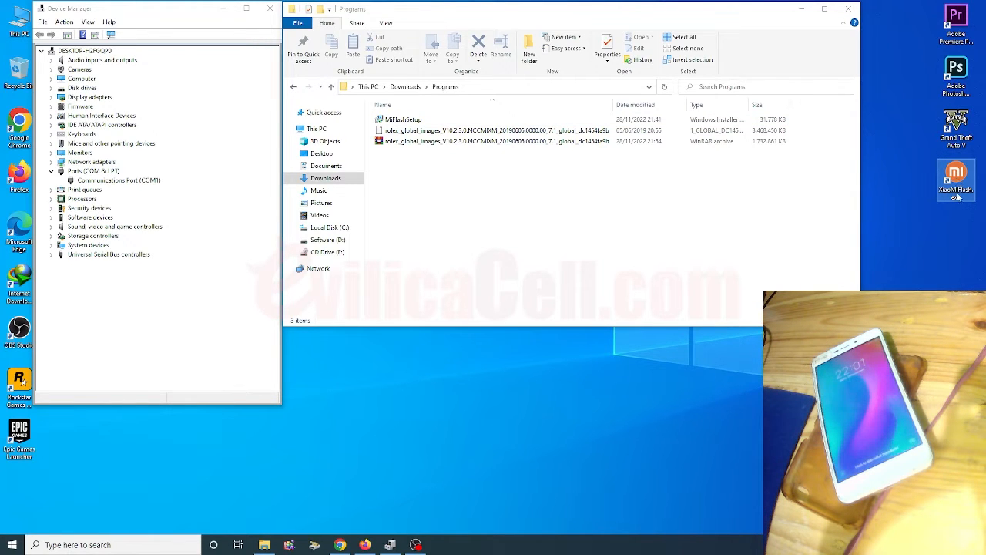
left_click(428, 146)
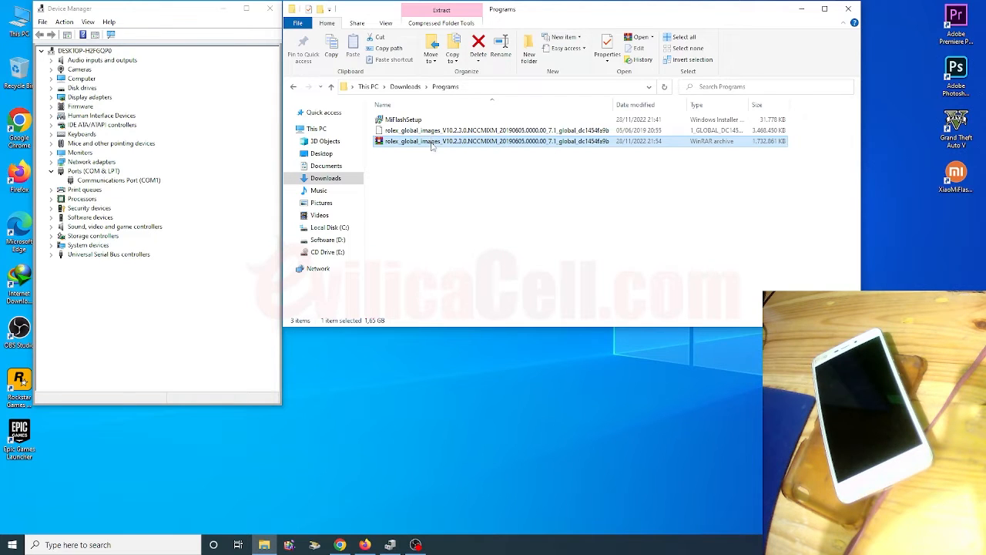
right_click(429, 145)
left_click(456, 187)
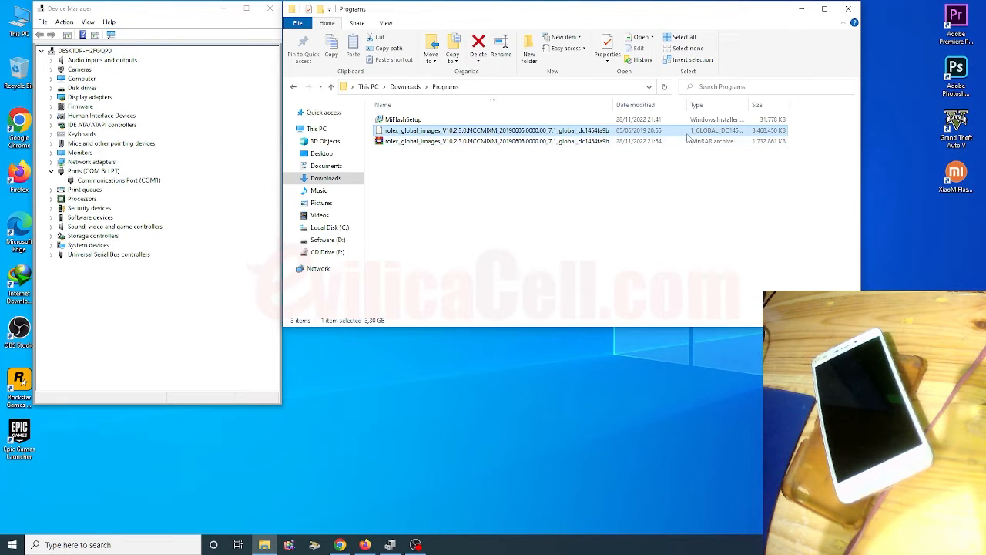
Fit the Type column to its contents and rename the extensionless firmware file to rolex_global_images_V10.2.3.0.NCCMIXM_20190605.0000.00_7.rar, accepting the extension change.
left_click(744, 106)
left_click(748, 105)
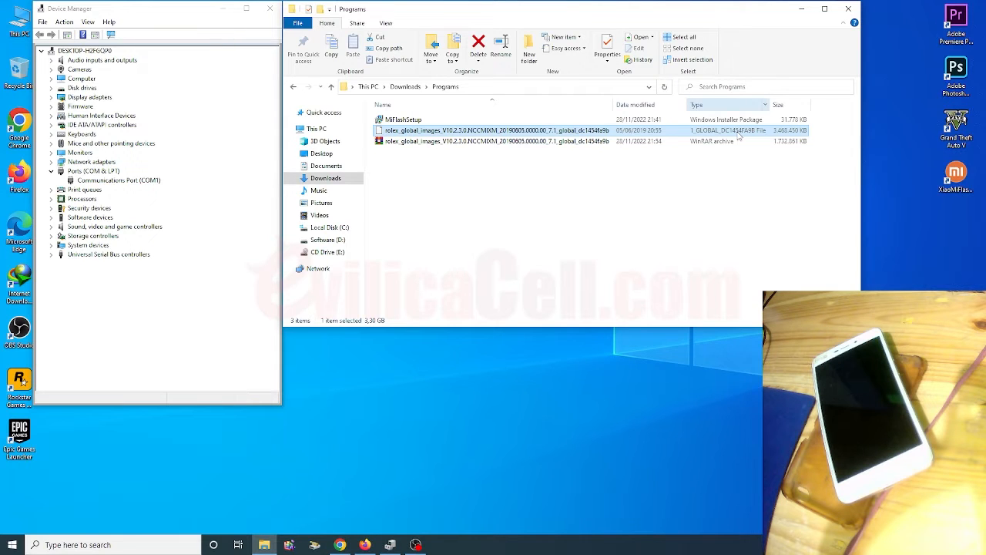
right_click(565, 136)
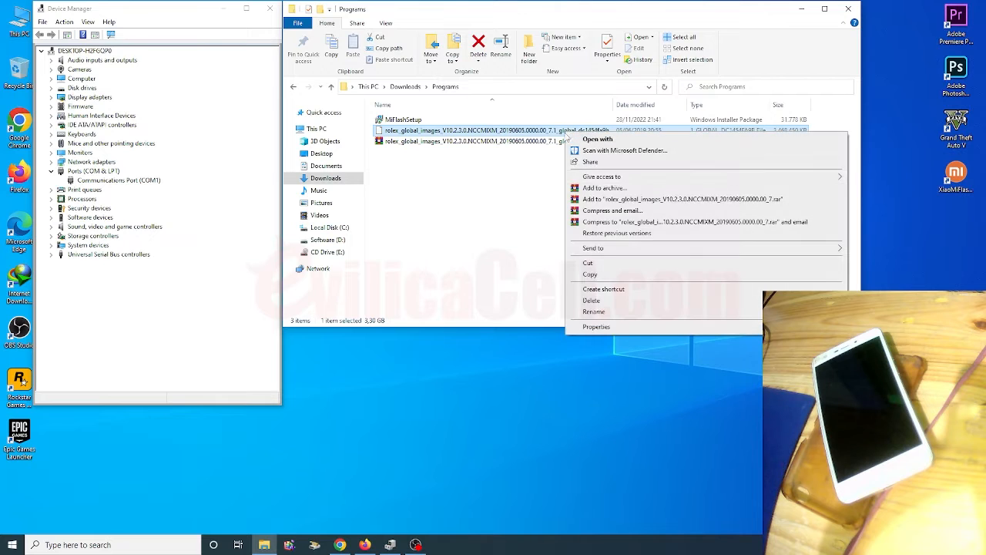
left_click(594, 311)
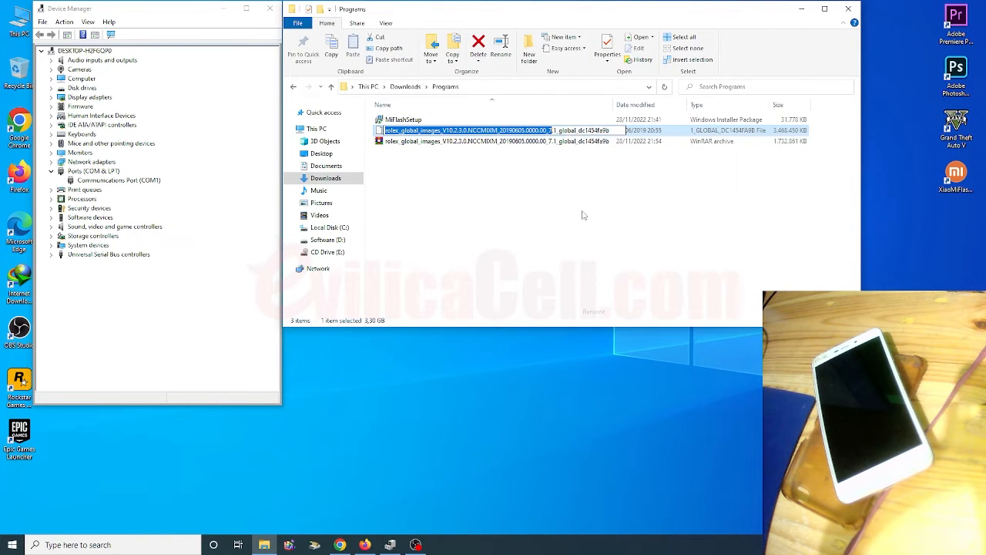
left_click_drag(555, 130, 616, 131)
type(".rar")
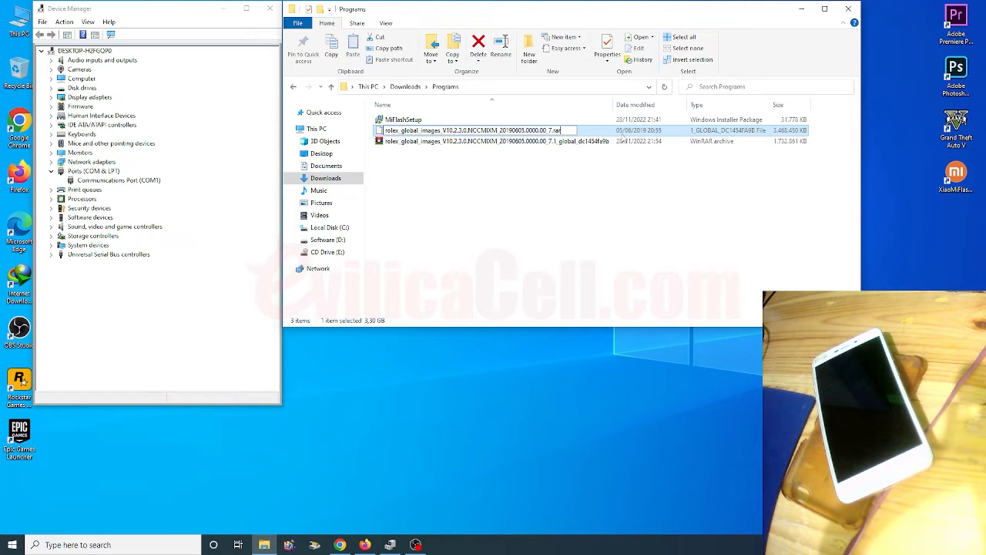
key("Return")
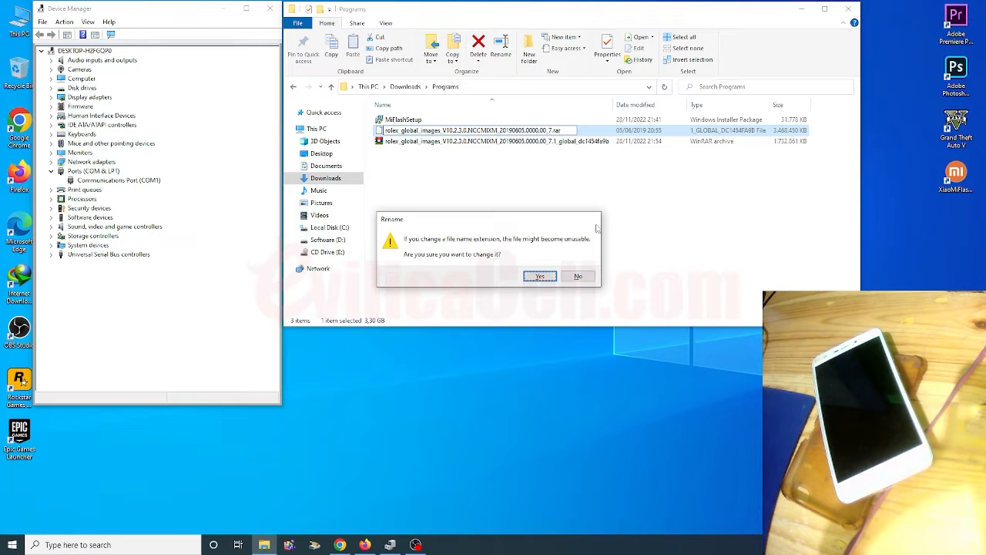
left_click(539, 277)
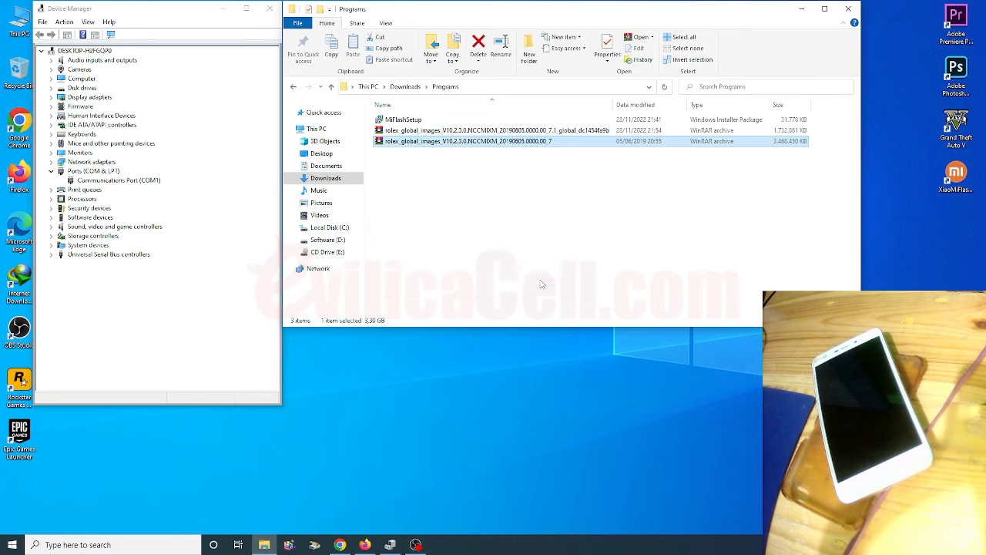
Extract the rolex_global_images_V10.2.3.0.NCCMIXM_20190605.0000.00_7 archive directly into the Programs folder.
right_click(486, 144)
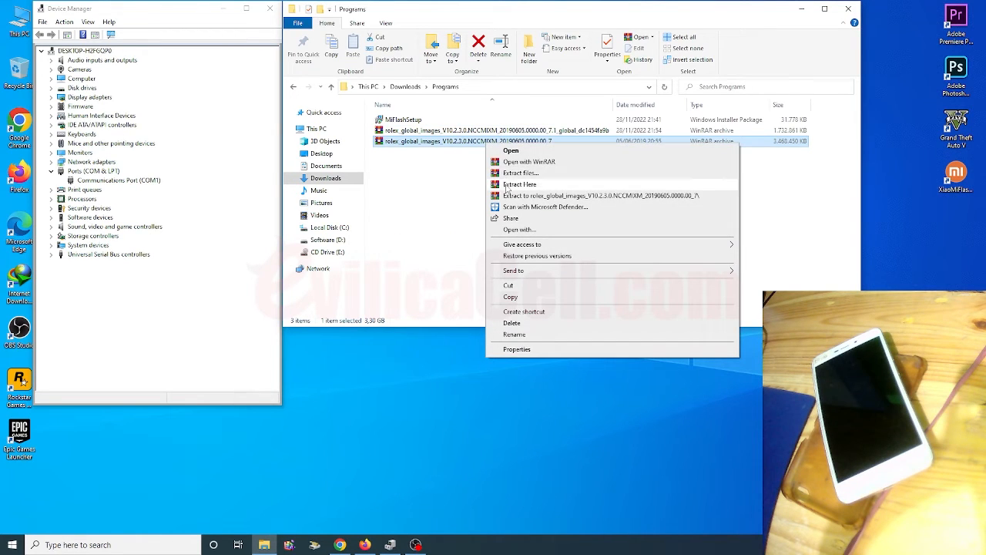
left_click(519, 184)
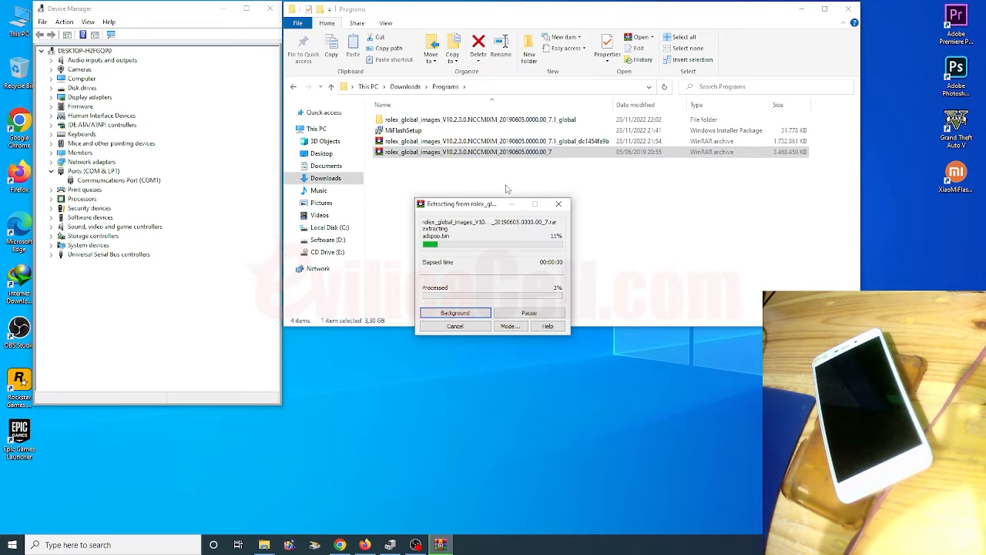
left_click(416, 544)
left_click(416, 544)
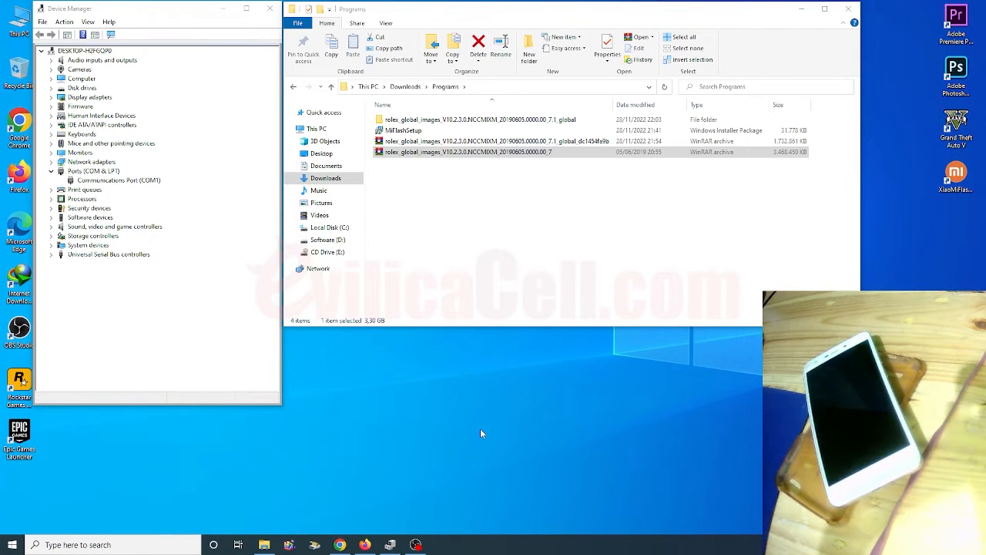
Launch MiFlash from its desktop shortcut and place its window beside Device Manager.
left_click(956, 177)
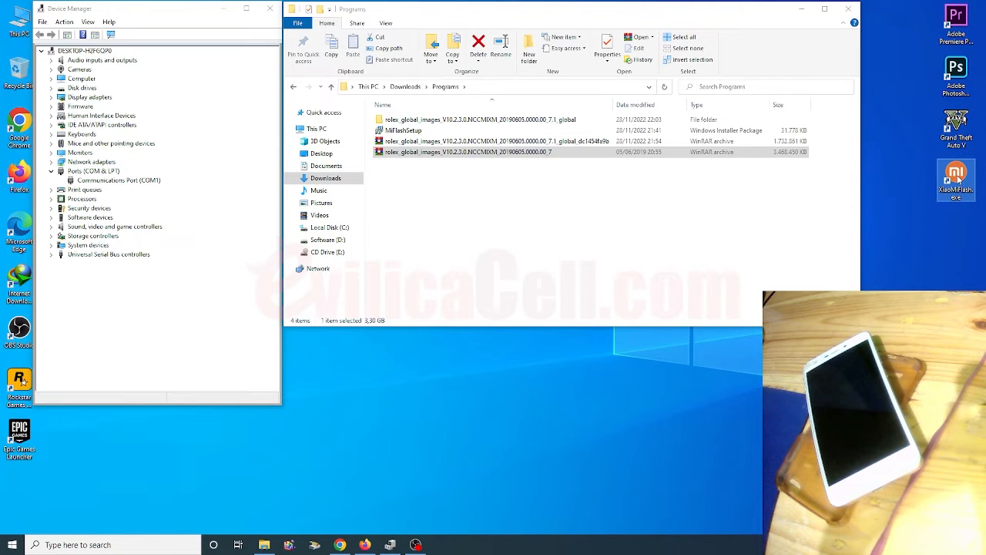
right_click(958, 179)
left_click(828, 183)
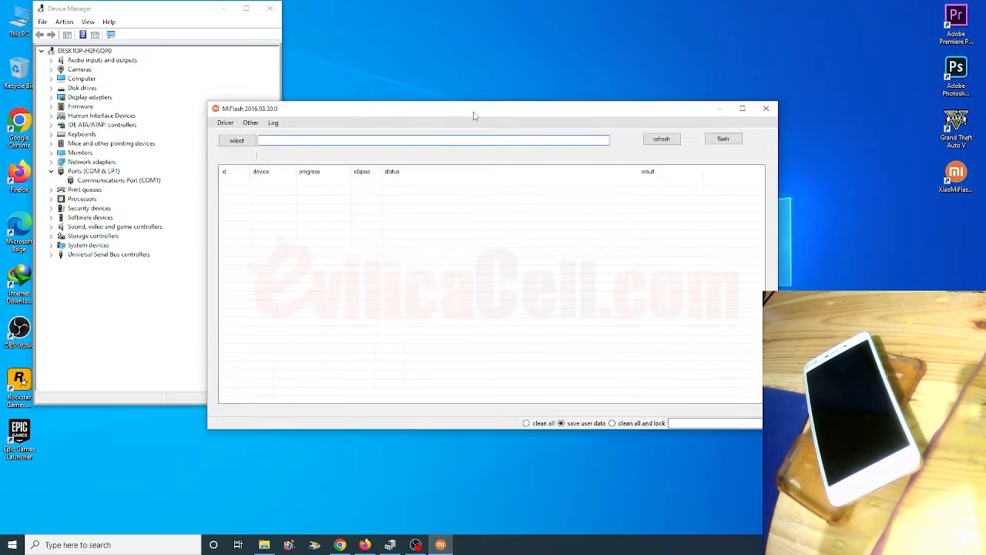
left_click_drag(476, 109, 550, 15)
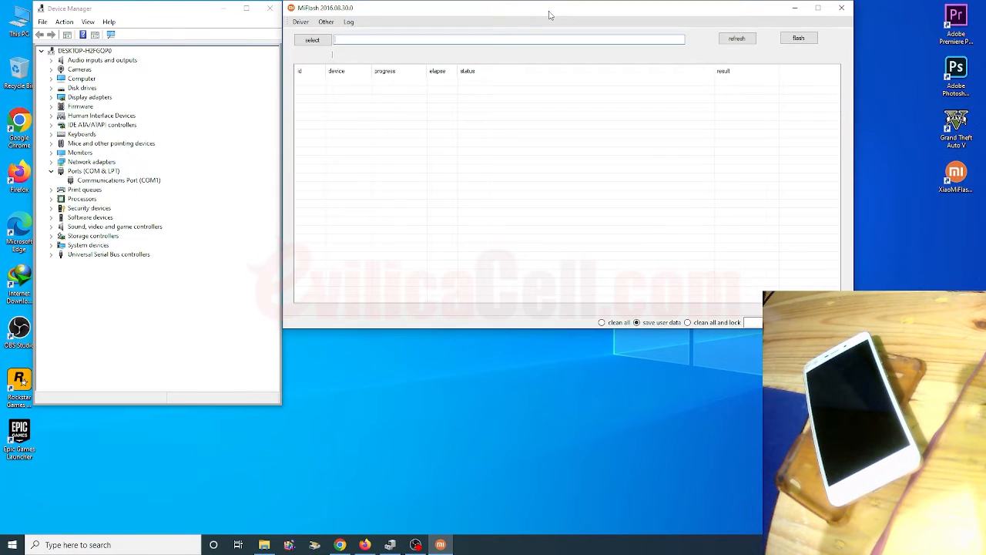
Start choosing the firmware folder in MiFlash and browse through Downloads and Programs to the extracted rolex_global_images folder.
left_click(306, 43)
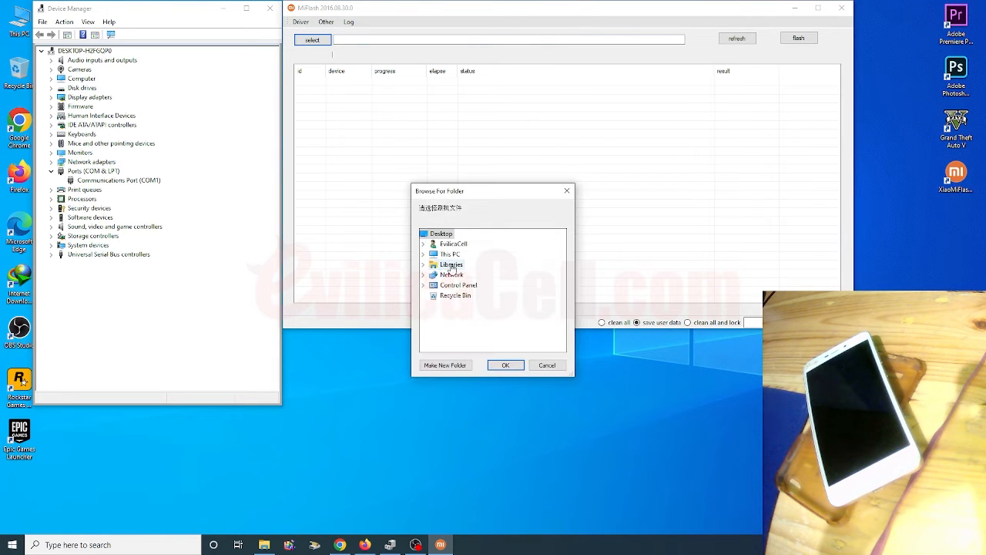
double_click(449, 265)
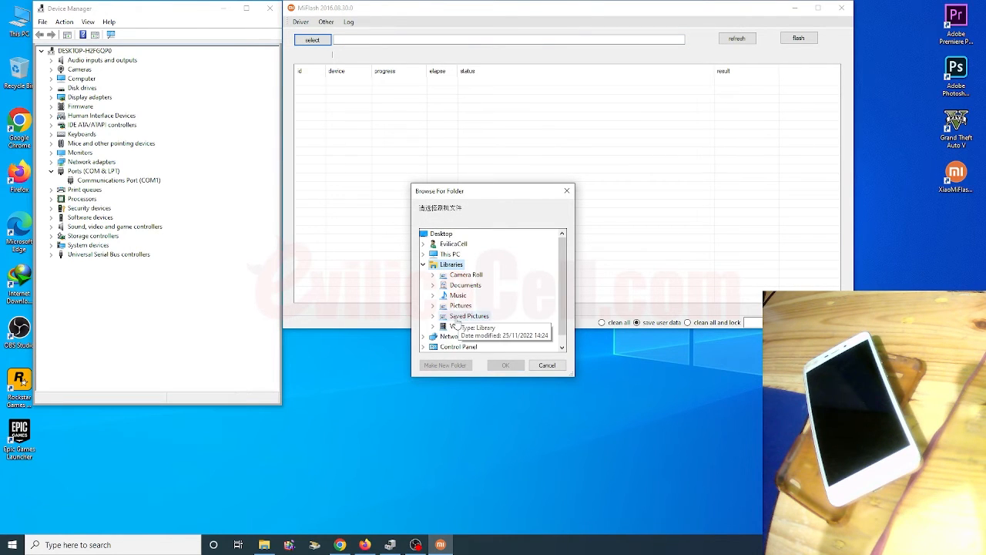
scroll(459, 325, "up", 1)
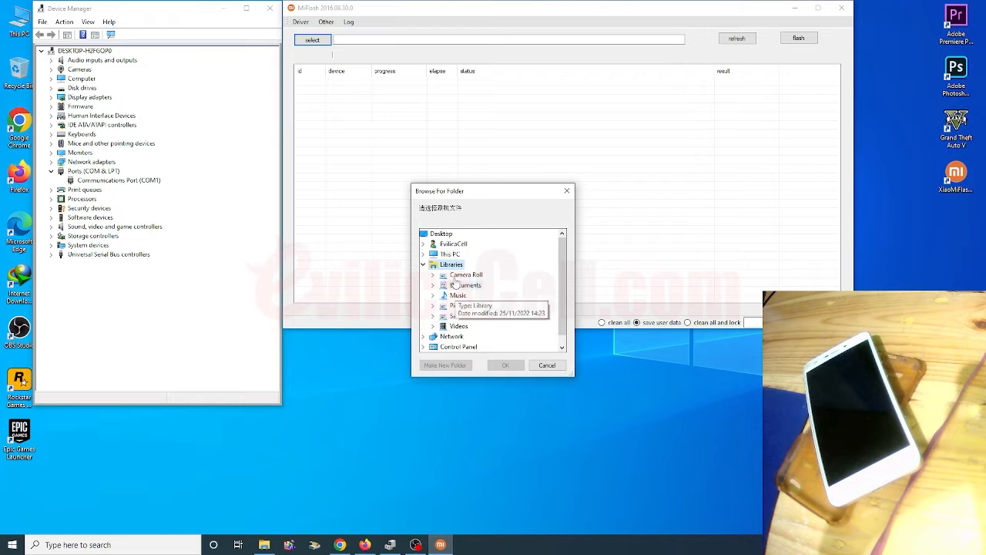
left_click(423, 244)
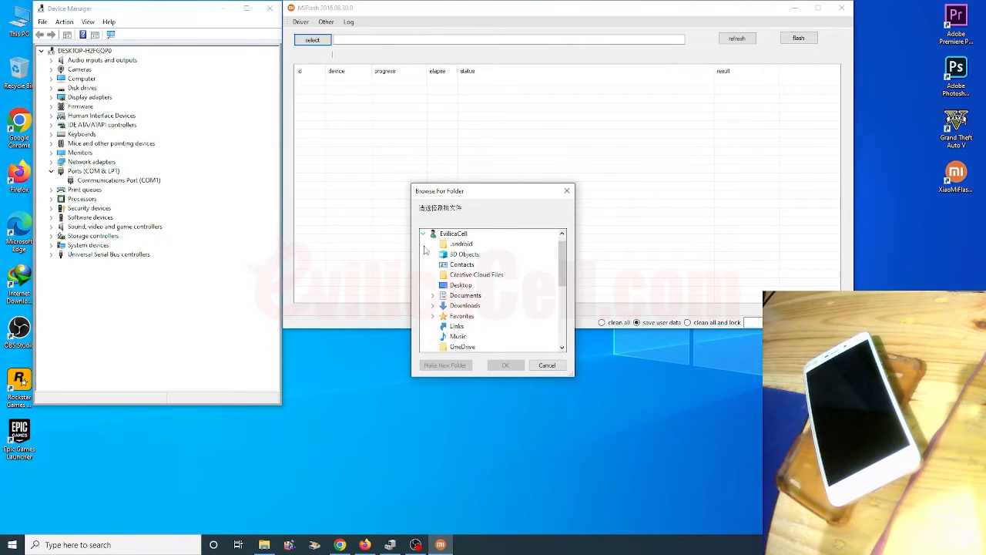
left_click(466, 307)
left_click(483, 337)
scroll(483, 337, "down", 2)
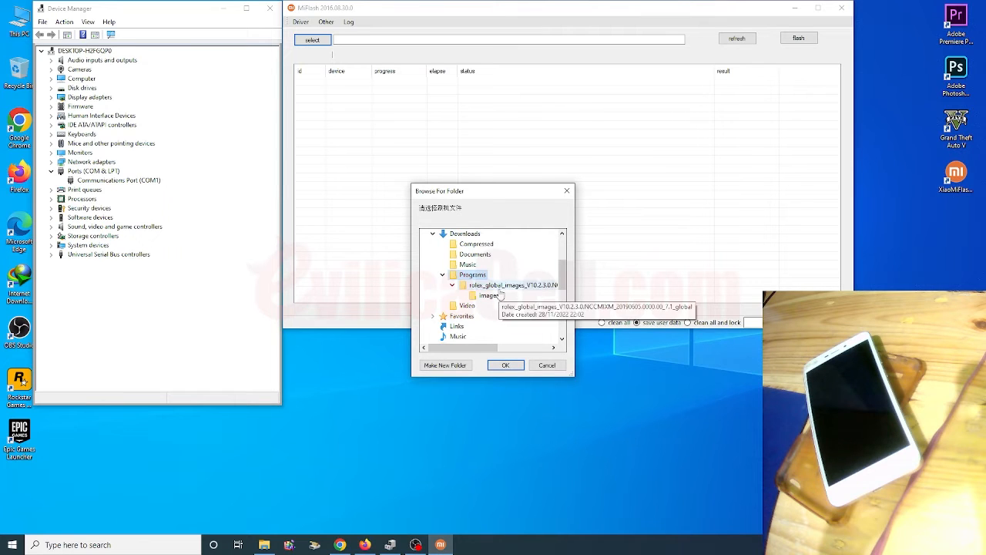
left_click(497, 288)
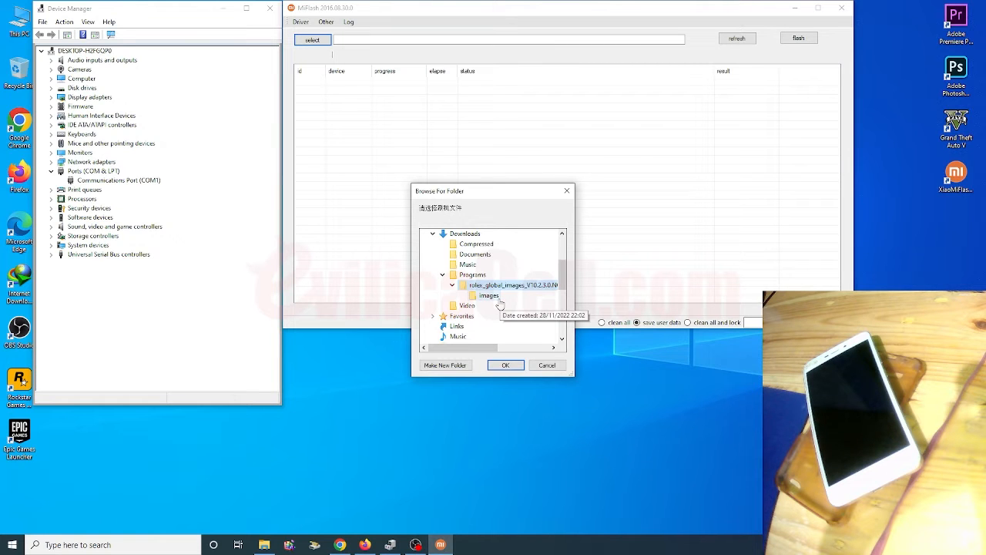
Switch to Chrome and review the Redmi 4A (Rolex) MiFlash instructions in the EvilicaCell tutorial.
left_click(339, 545)
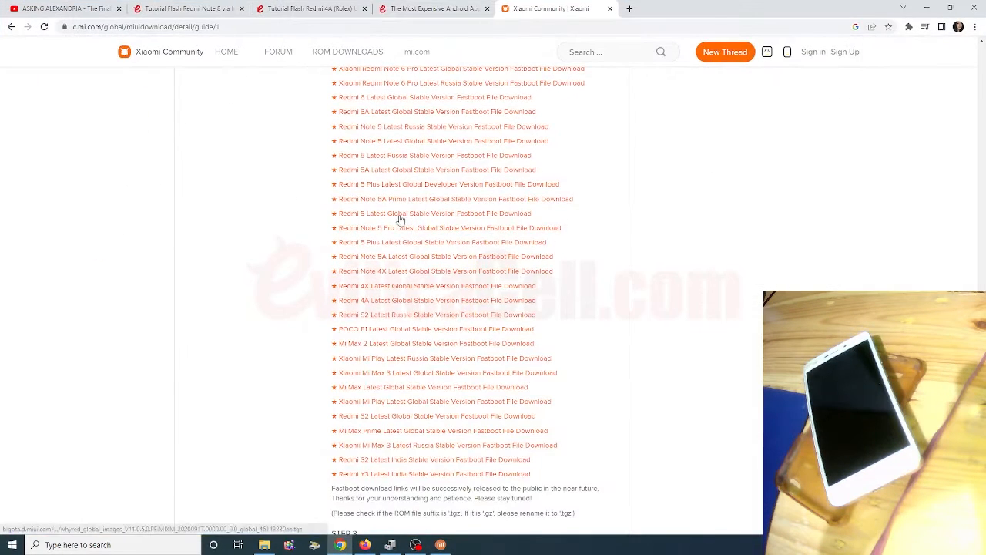
key("ctrl+shift+Tab")
key("ctrl+shift+Tab")
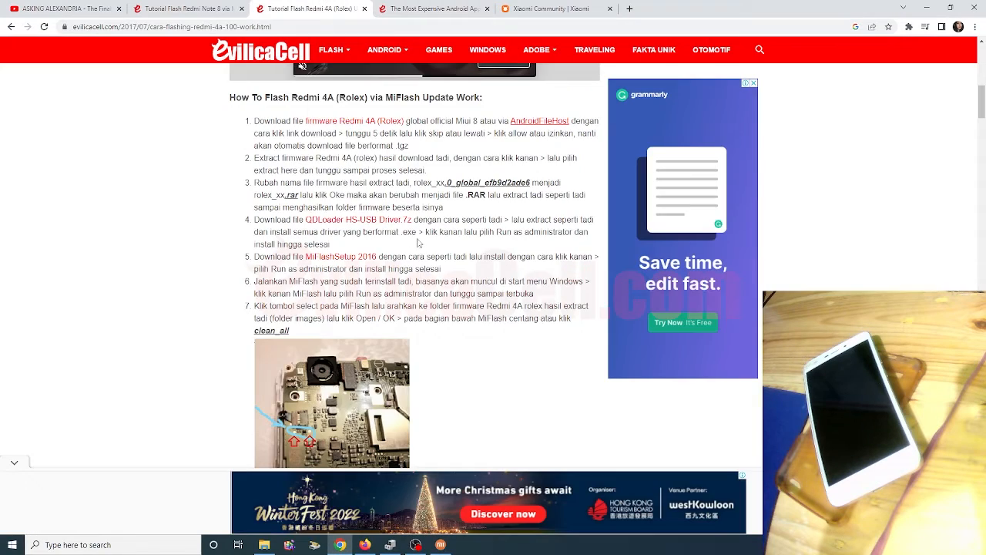
scroll(419, 243, "down", 3)
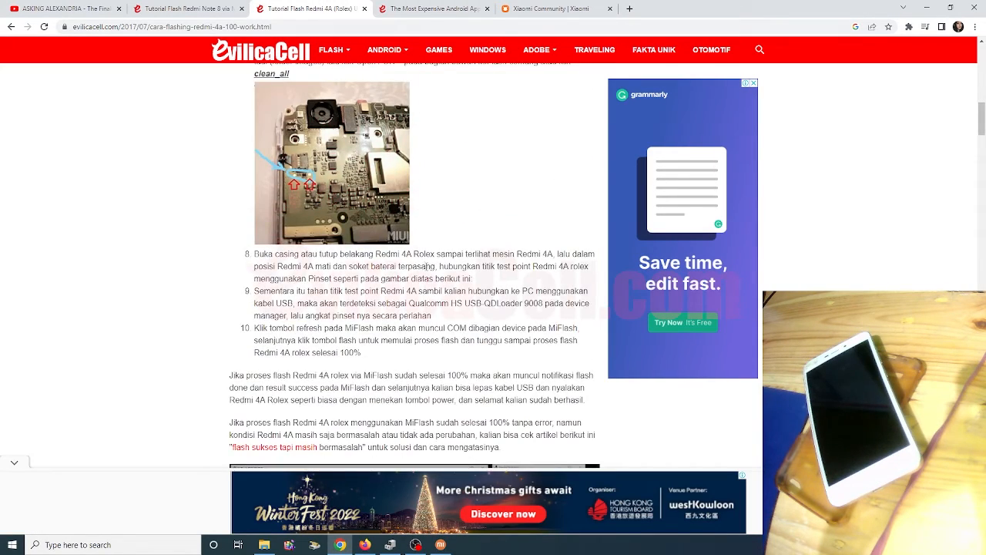
scroll(429, 266, "up", 2)
left_click_drag(285, 215, 330, 214)
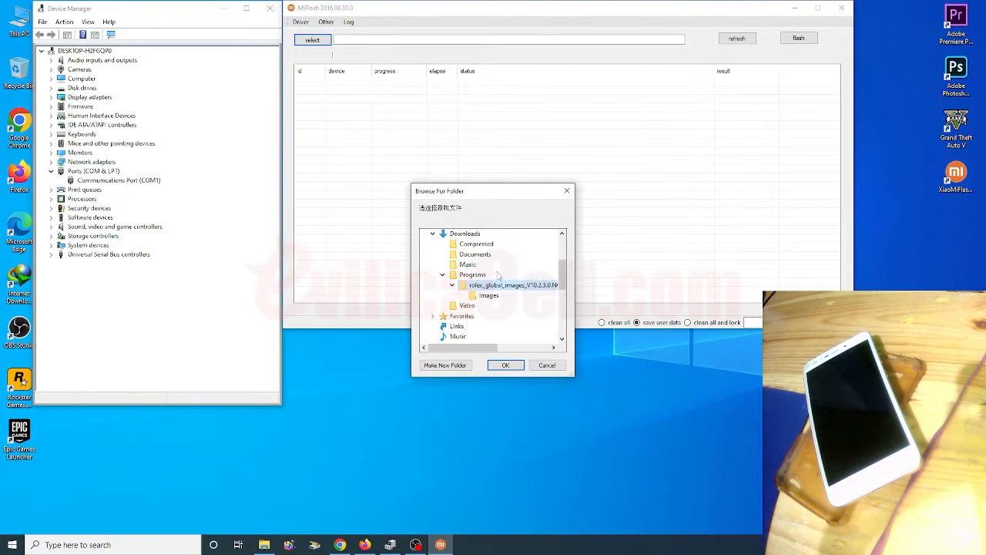
Back in MiFlash, choose the images subfolder as the firmware folder and set the flash mode to clean all.
left_click(488, 296)
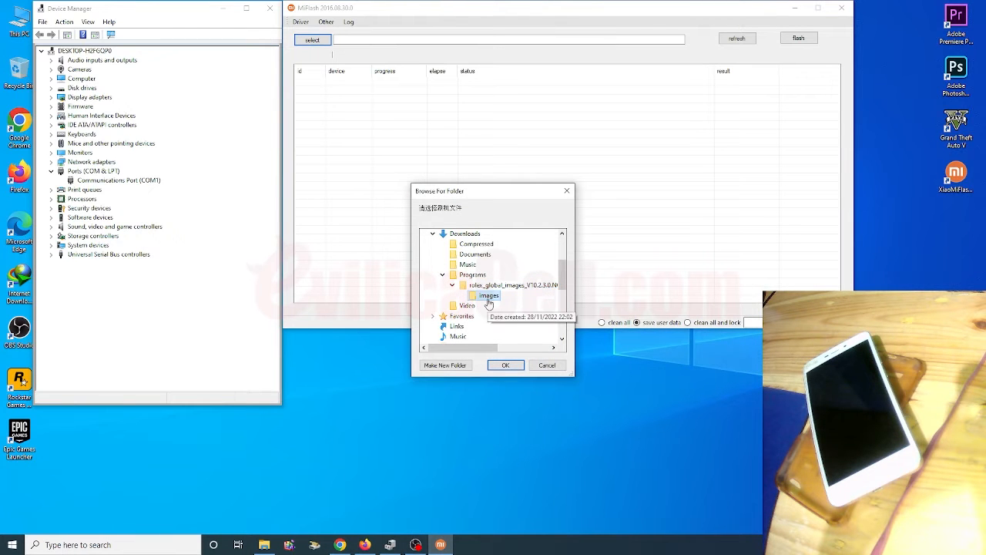
left_click(506, 365)
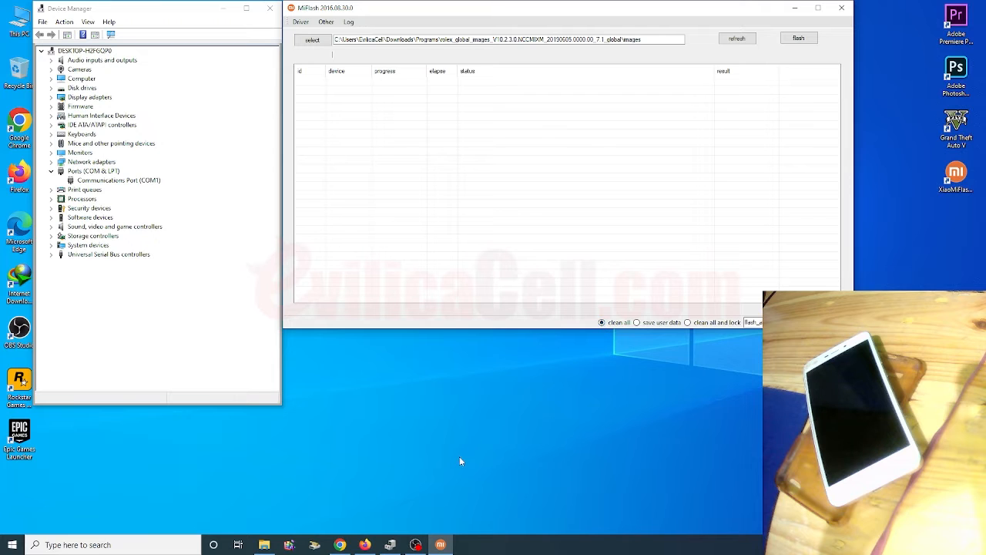
Check the phone's Android Bootloader Interface entry under Android Phone in Device Manager.
left_click(419, 545)
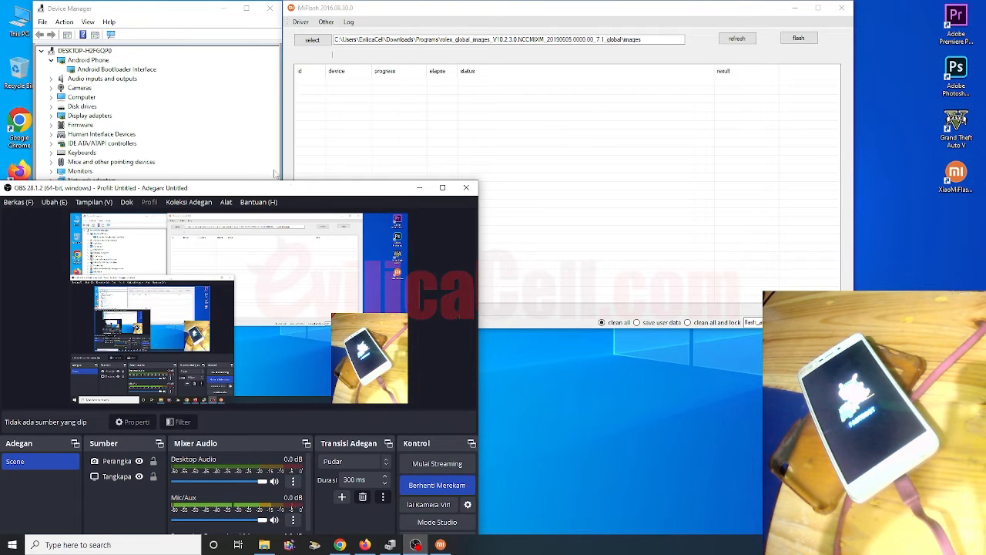
left_click(134, 71)
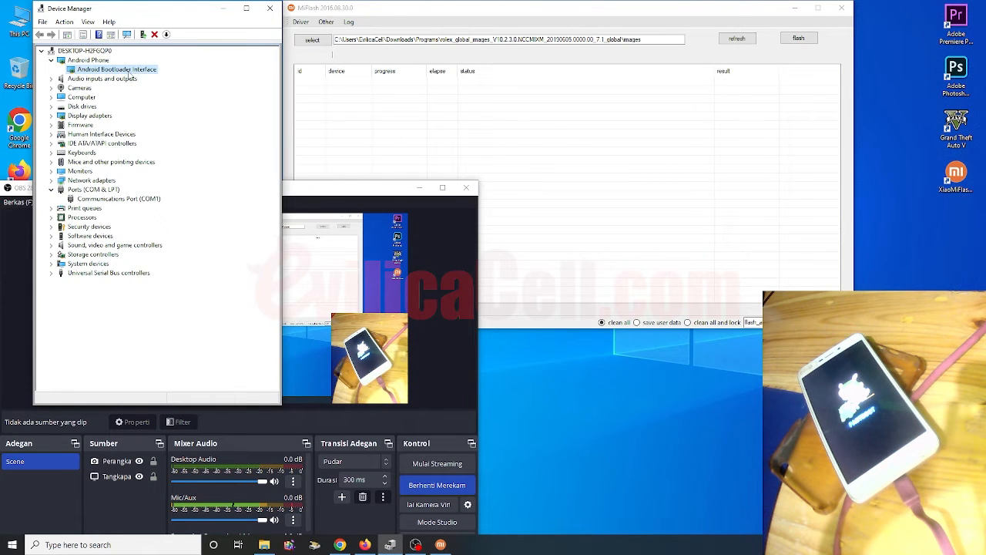
left_click(305, 182)
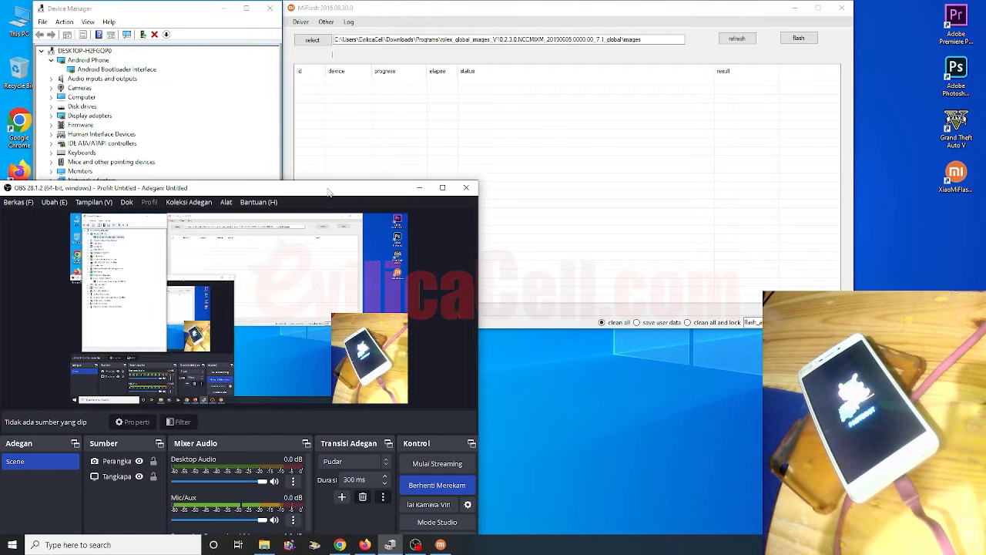
Minimize the OBS window and refresh the MiFlash device list to detect the connected phone.
left_click(416, 188)
left_click(410, 190)
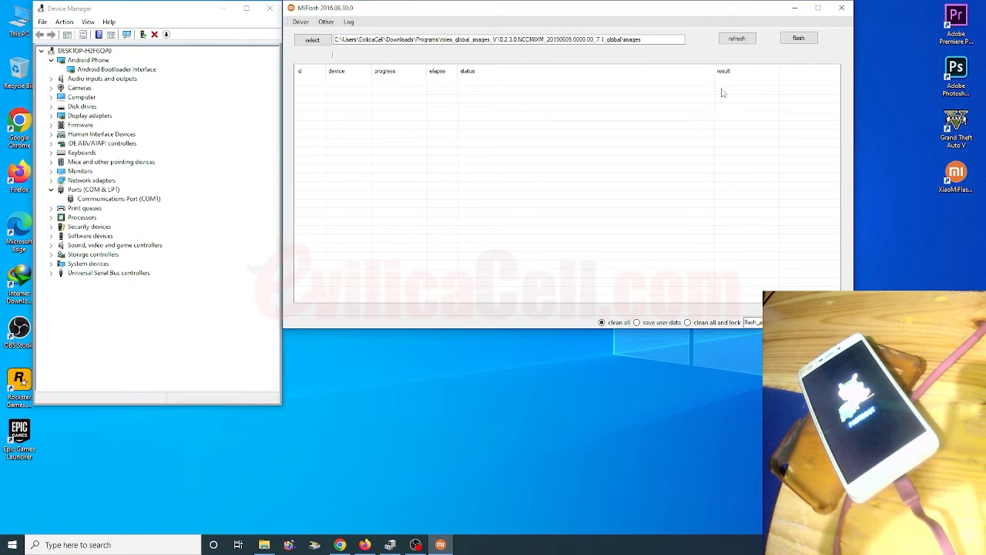
left_click(747, 43)
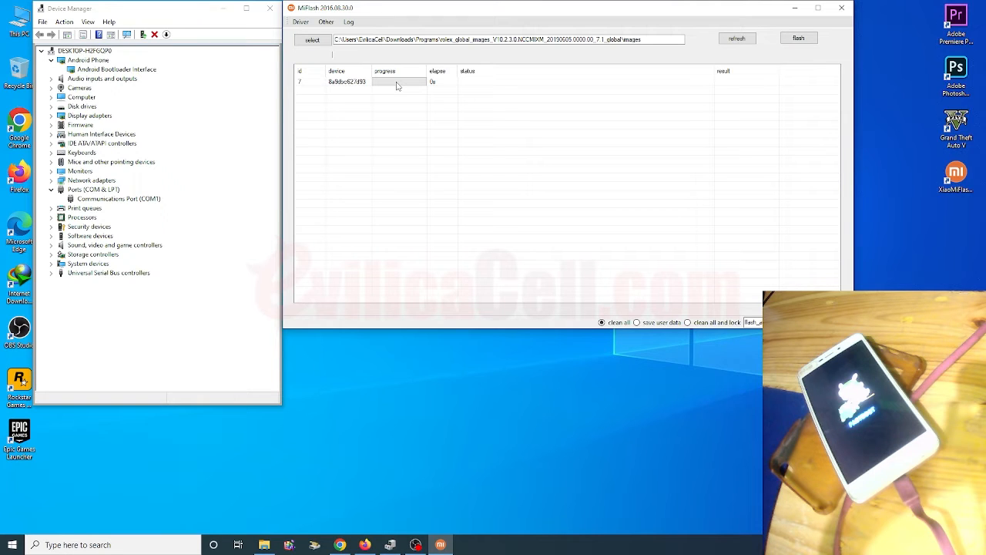
Try to flash the phone from the images subfolder and refresh the device list after the attempt.
left_click(798, 38)
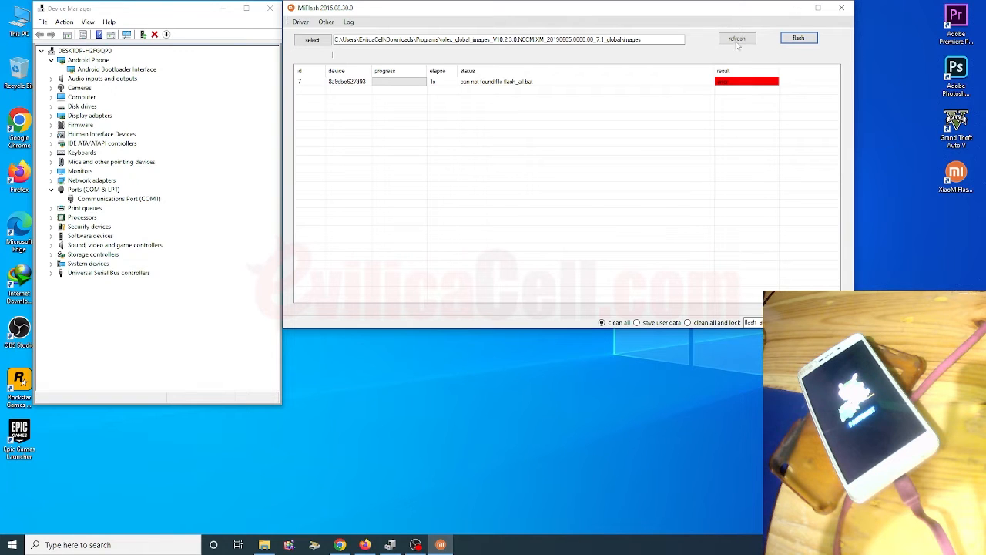
left_click(737, 43)
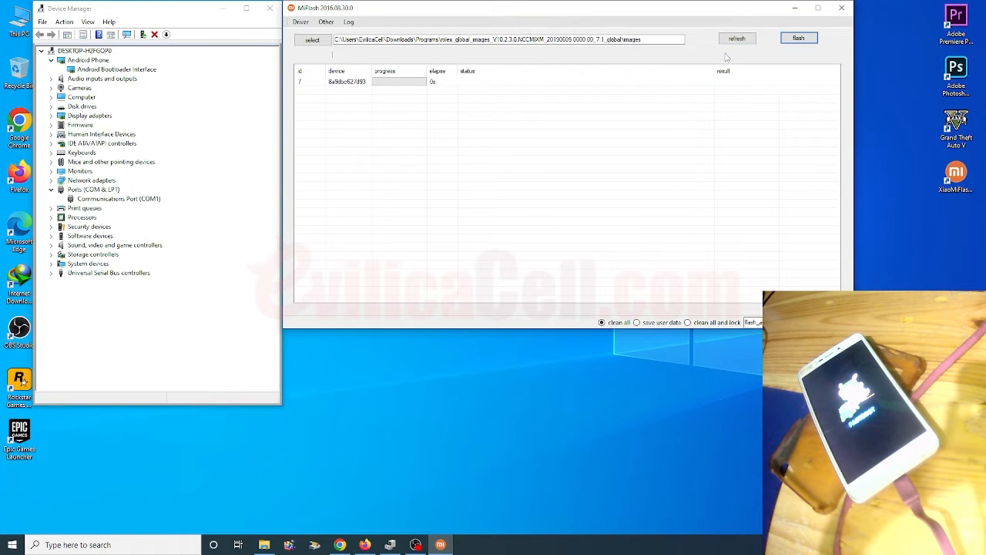
mouse_move(266, 548)
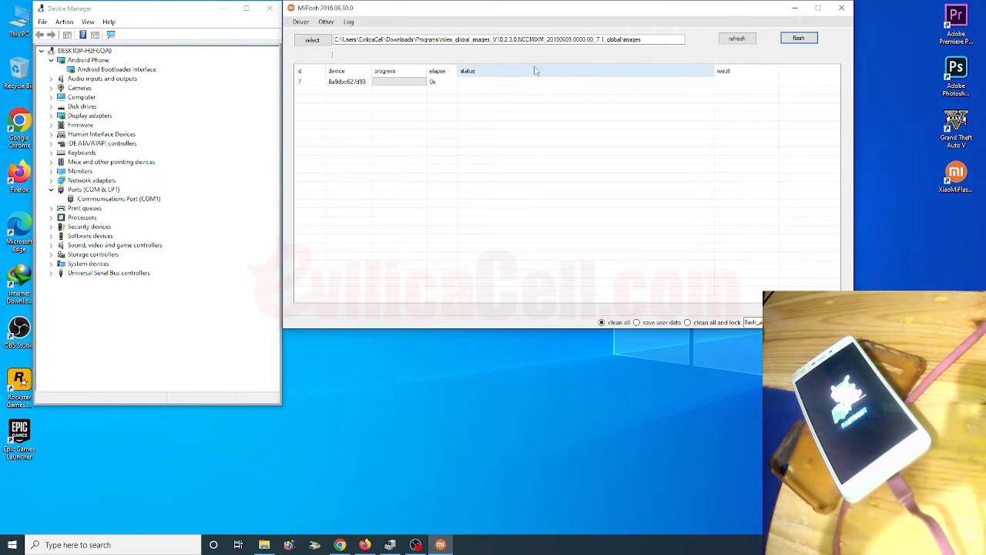
double_click(587, 41)
left_click(589, 40)
double_click(592, 41)
left_click(591, 41)
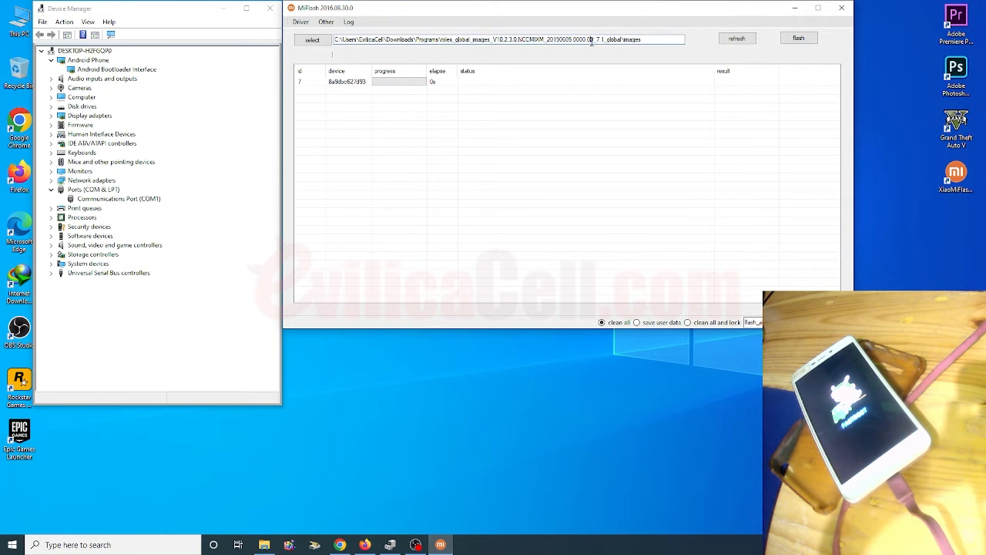
double_click(592, 41)
double_click(591, 41)
double_click(592, 41)
left_click(592, 41)
Change the firmware folder to the parent rolex_global_images_V10.2.3.0.NCCMIXM_20190605.0000.00_7.1_global folder in Downloads, Programs.
left_click(312, 40)
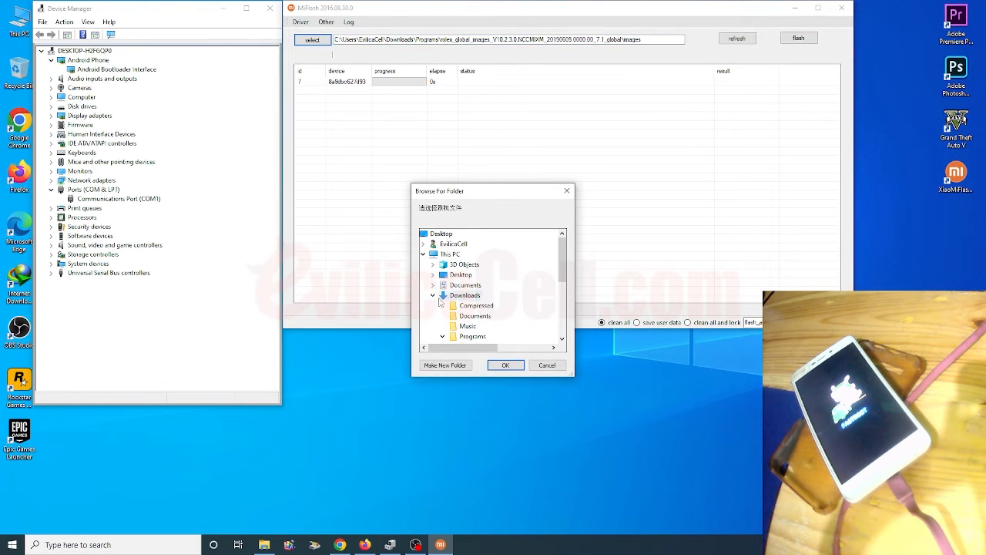
left_click(423, 244)
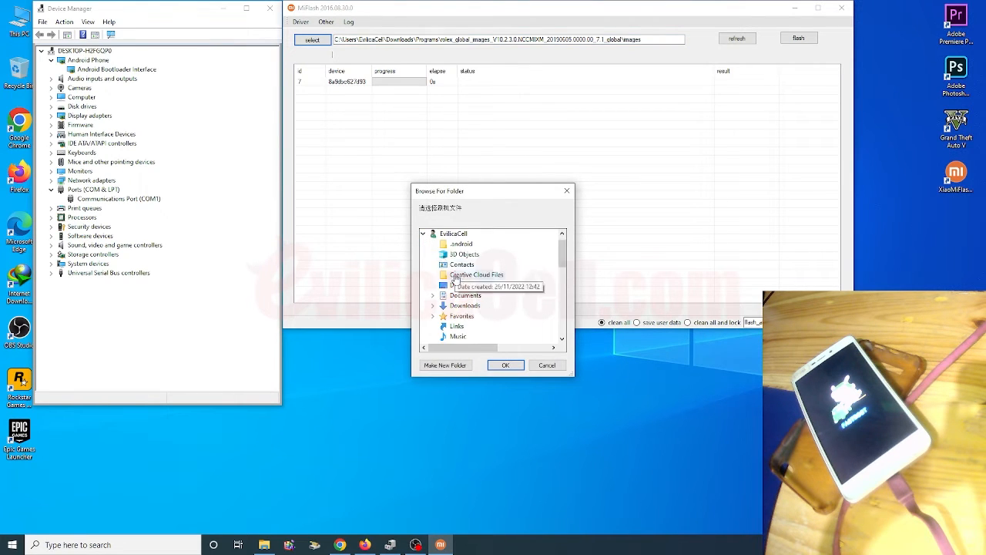
scroll(466, 312, "down", 1)
scroll(470, 321, "up", 1)
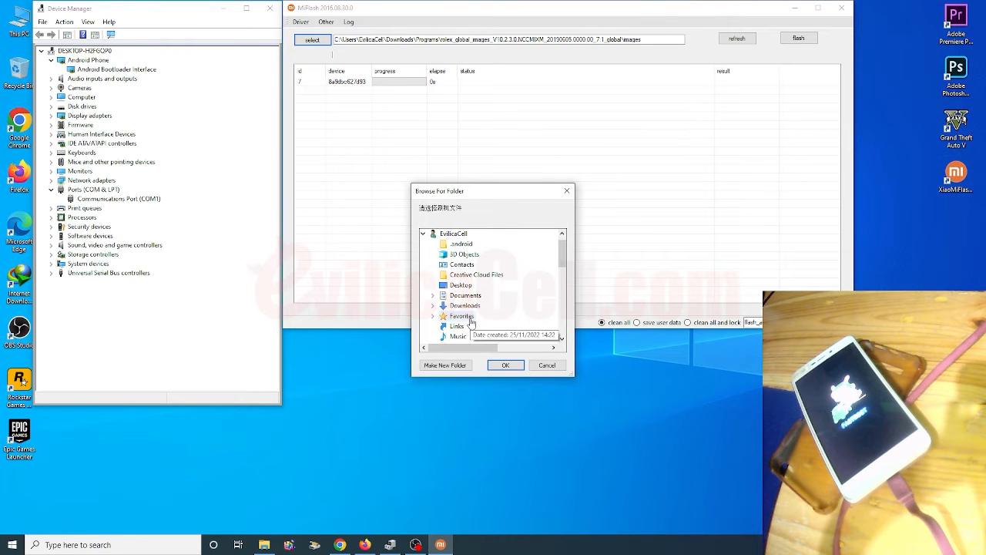
double_click(462, 305)
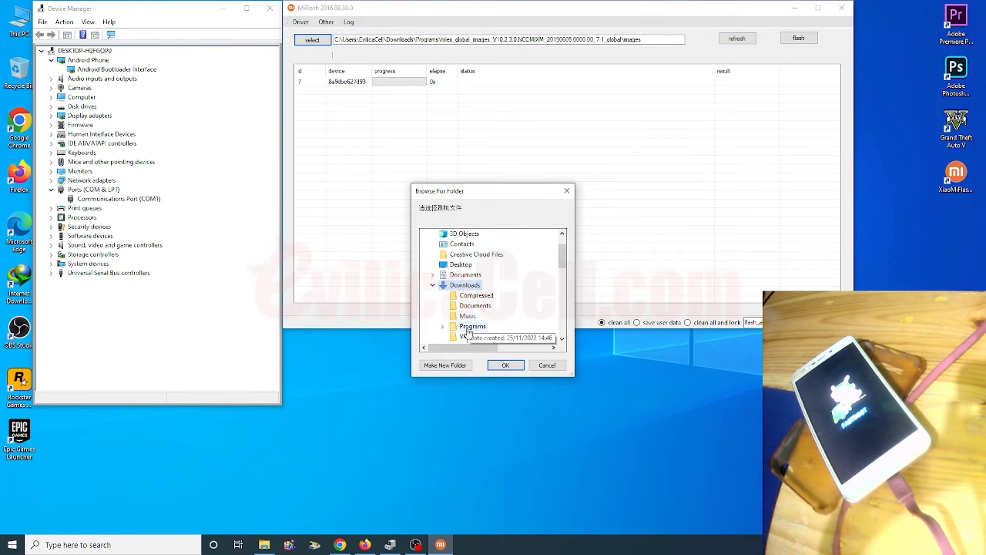
double_click(467, 325)
double_click(486, 316)
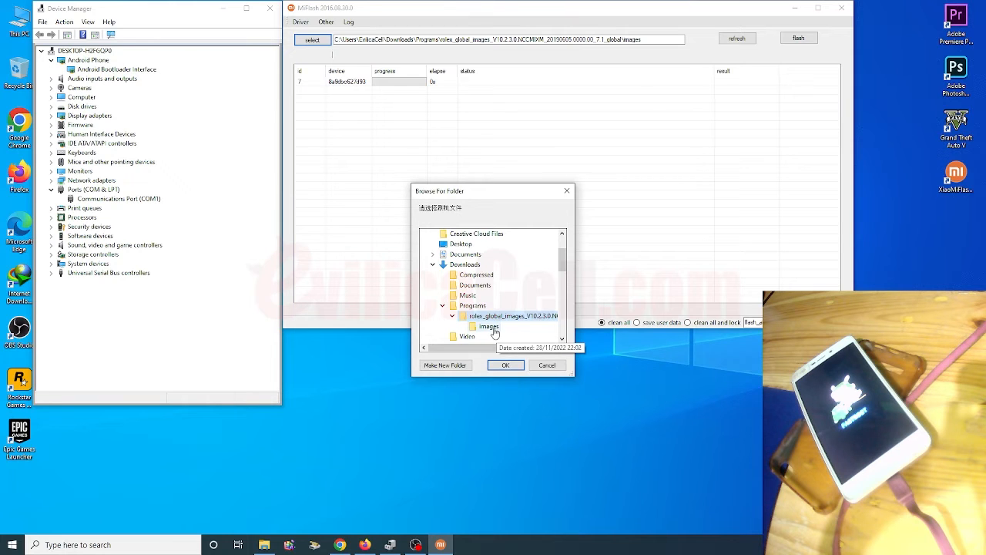
left_click(506, 365)
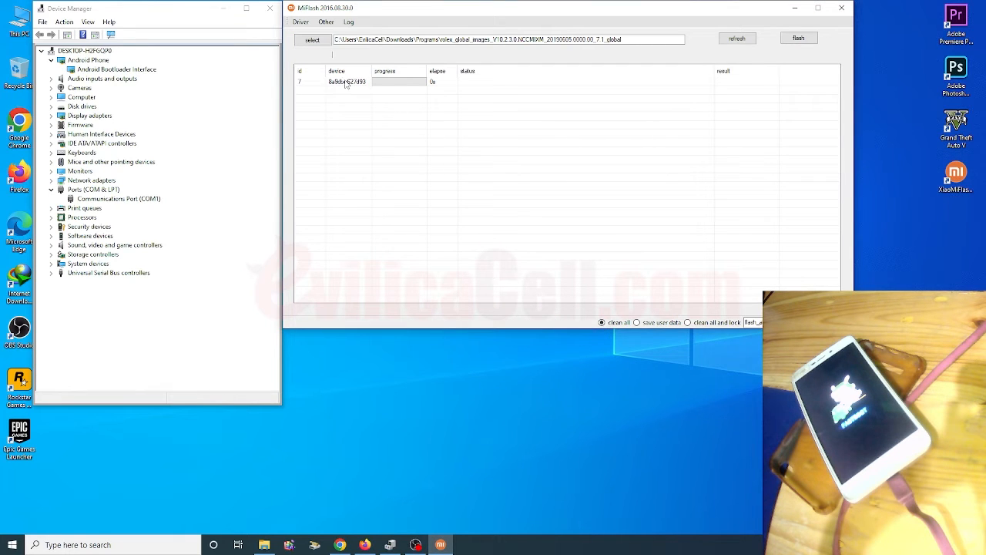
Refresh the device list again and start flashing the phone with the firmware from the parent folder.
left_click(736, 38)
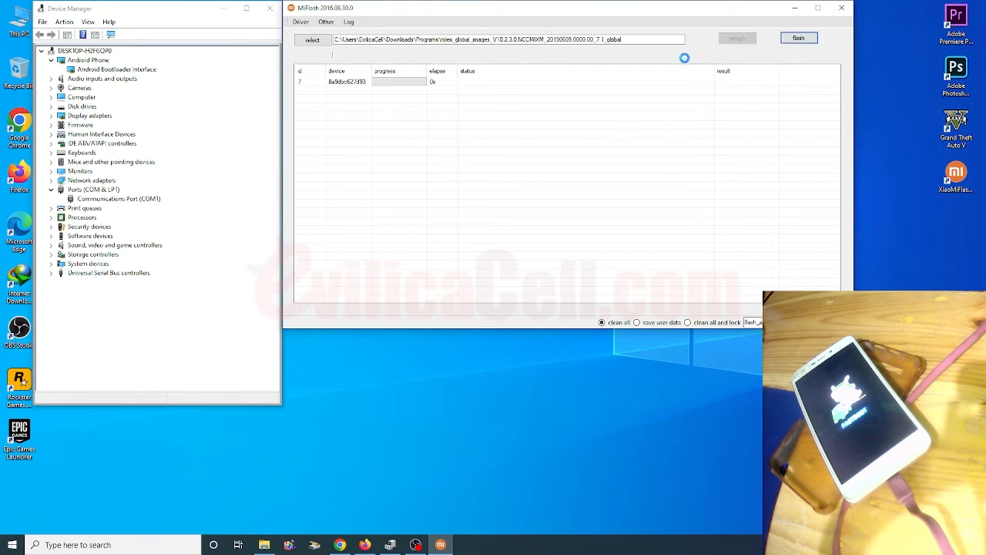
left_click(799, 39)
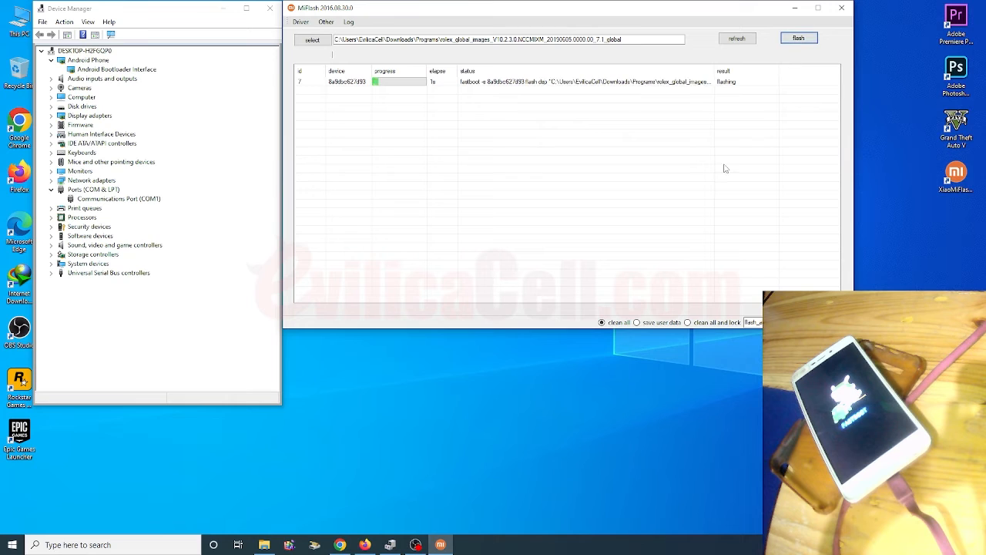